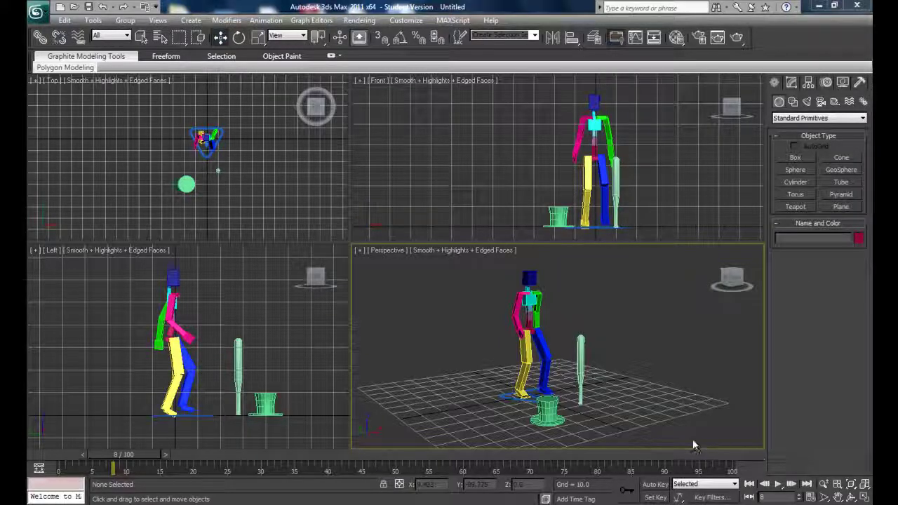
Step: Play back the biped's walk animation and stop it around frame 42
{"action": "left_click", "coordinate": [779, 485]}
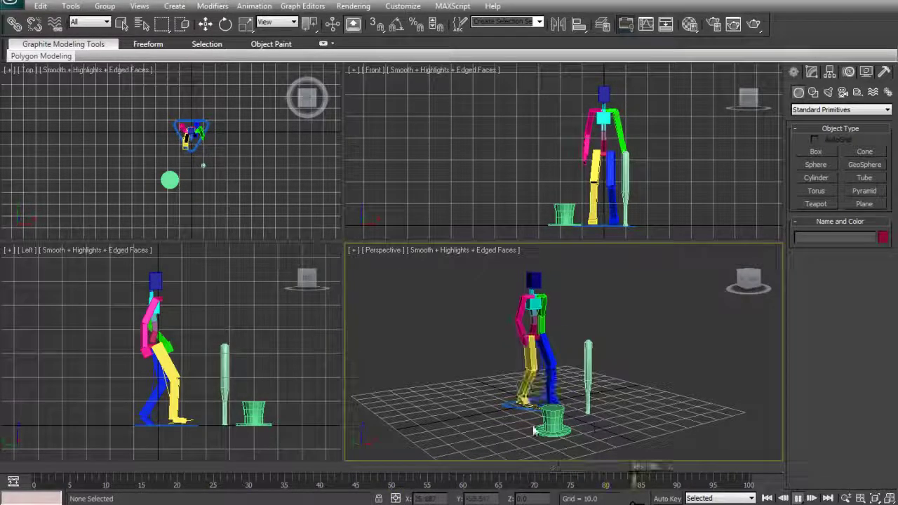
{"action": "left_click", "coordinate": [800, 497]}
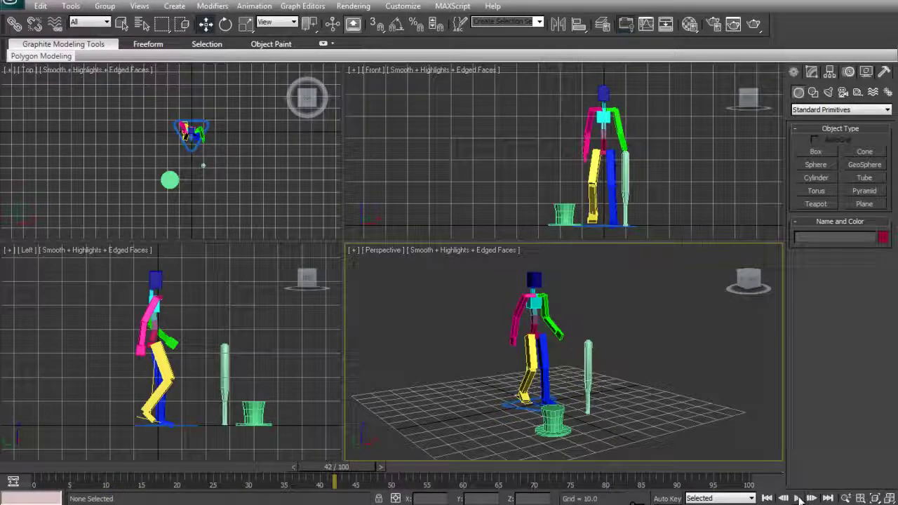
Step: Move the baseball bat from the floor up to the biped's hand level in the Left view, at about Y 7.3, Z 28.7
{"action": "left_click", "coordinate": [587, 390]}
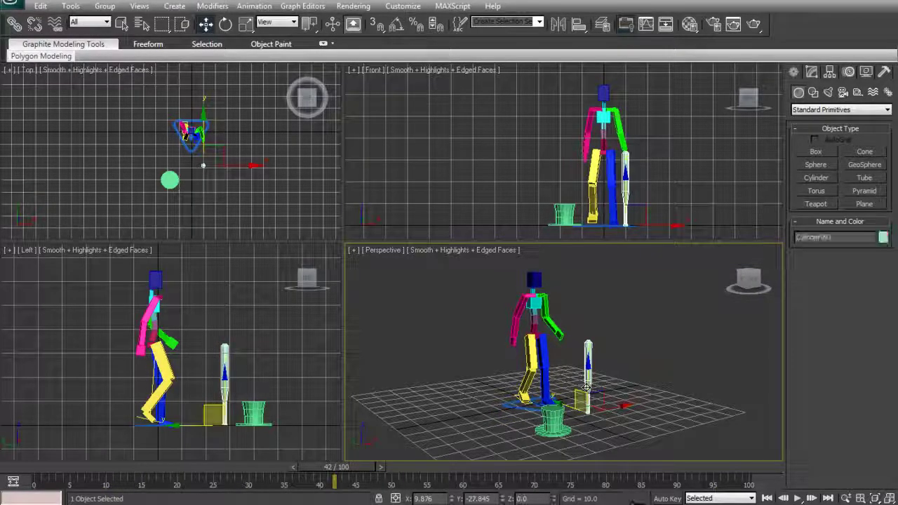
{"action": "scroll", "coordinate": [512, 359], "scroll_direction": "up", "scroll_amount": 8}
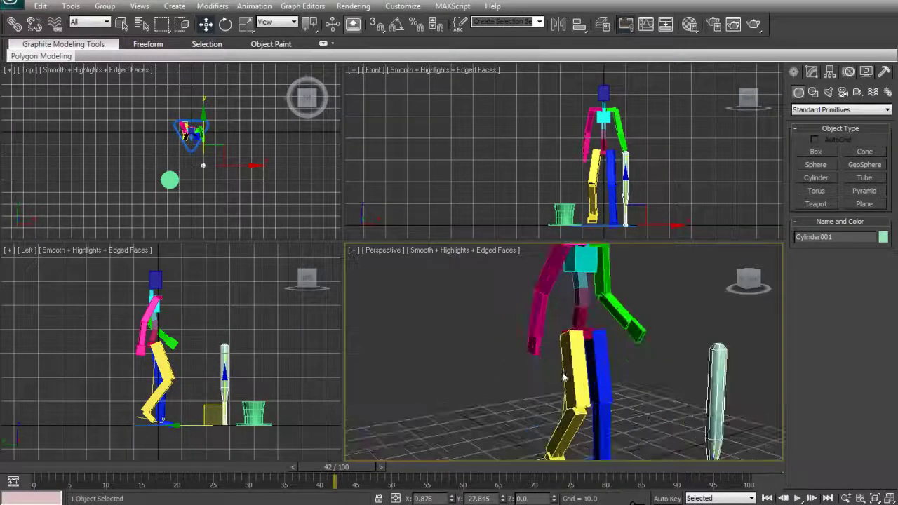
{"action": "middle_click_drag", "start_coordinate": [591, 354], "coordinate": [526, 291]}
{"action": "middle_click_drag", "start_coordinate": [543, 331], "coordinate": [600, 359]}
{"action": "middle_click_drag", "start_coordinate": [515, 328], "coordinate": [465, 349]}
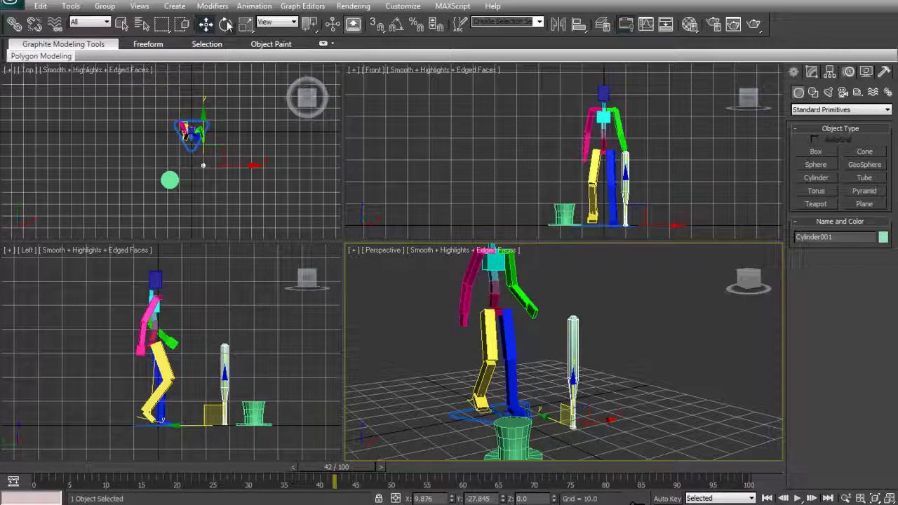
{"action": "middle_click_drag", "start_coordinate": [200, 379], "coordinate": [178, 353]}
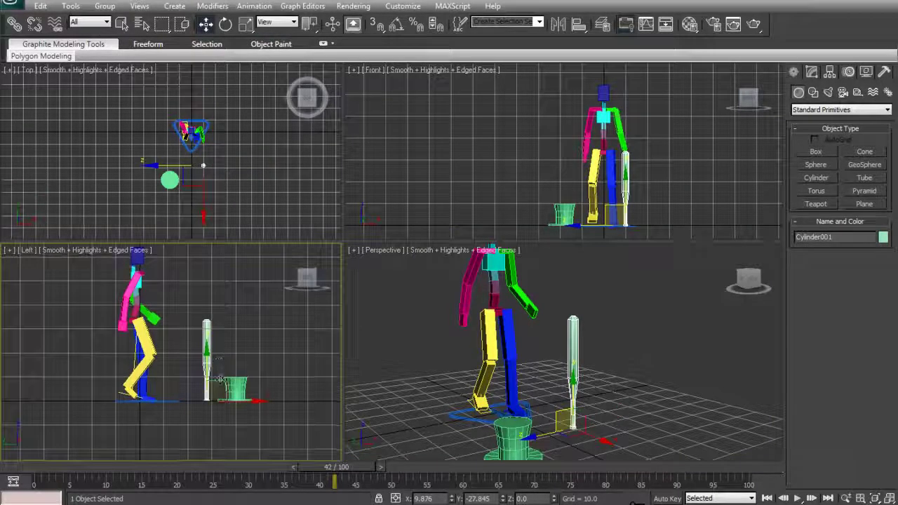
{"action": "left_click_drag", "start_coordinate": [217, 379], "coordinate": [134, 311]}
Step: Scale the bat down uniformly to 82% and rotate it about 92 degrees around X so it points forward
{"action": "left_click", "coordinate": [245, 26]}
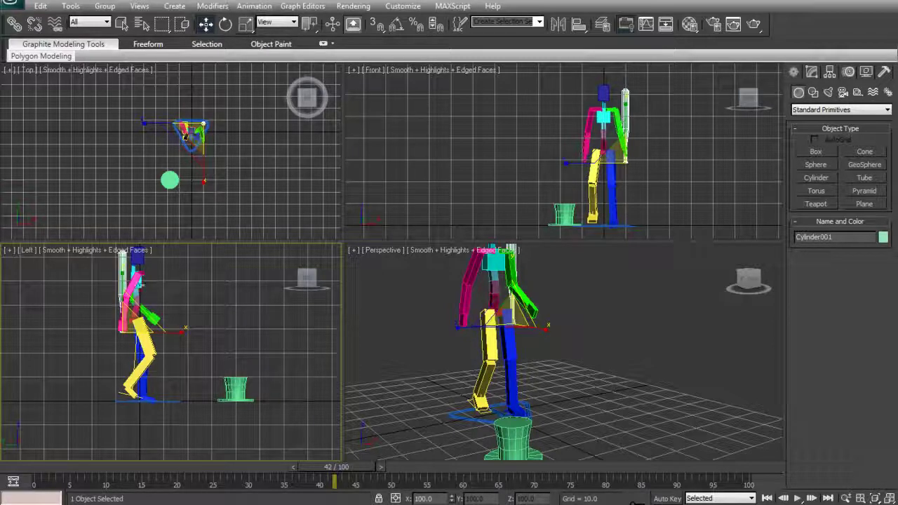
{"action": "left_click_drag", "start_coordinate": [135, 341], "coordinate": [134, 342]}
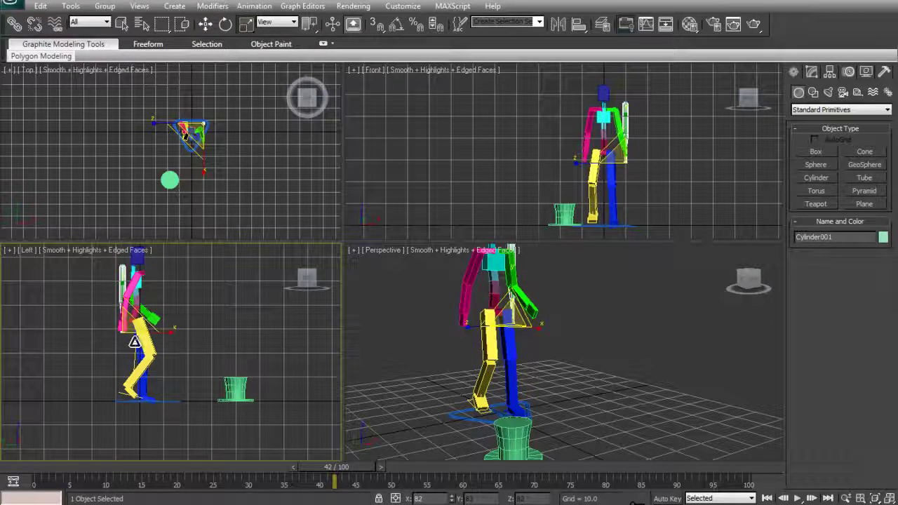
{"action": "left_click", "coordinate": [225, 24]}
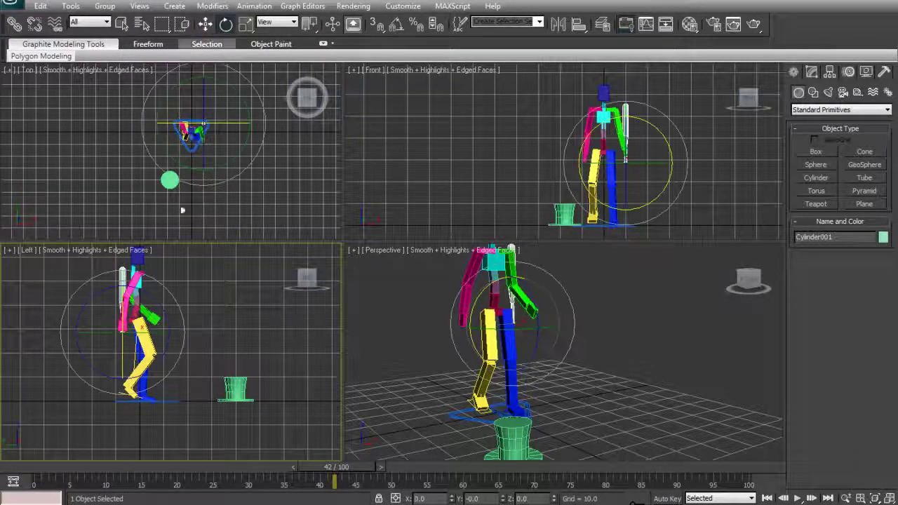
{"action": "left_click_drag", "start_coordinate": [139, 297], "coordinate": [236, 383]}
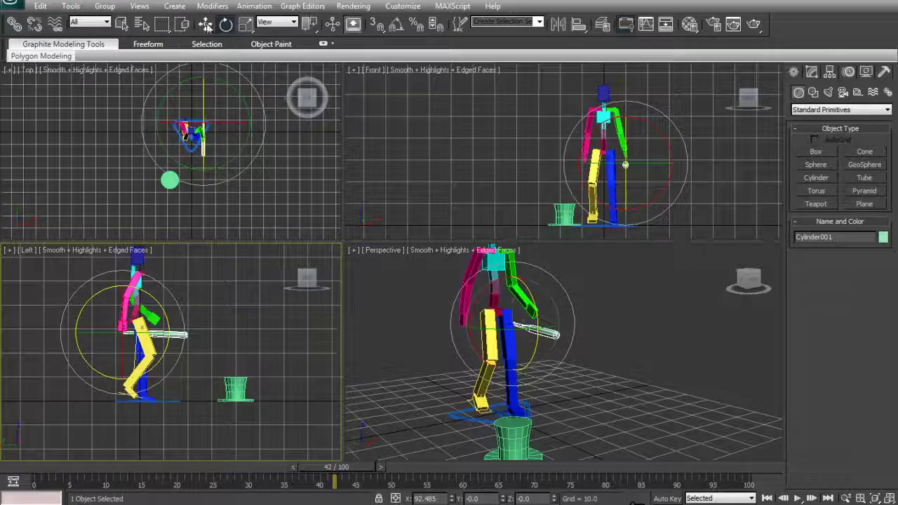
Step: Align the bat's handle with the biped's palm in the Left view by moving it to about Y 10.6, Z 31.1
{"action": "left_click", "coordinate": [205, 26]}
{"action": "middle_click_drag", "start_coordinate": [129, 384], "coordinate": [173, 409]}
{"action": "scroll", "coordinate": [172, 410], "scroll_direction": "up", "scroll_amount": 2}
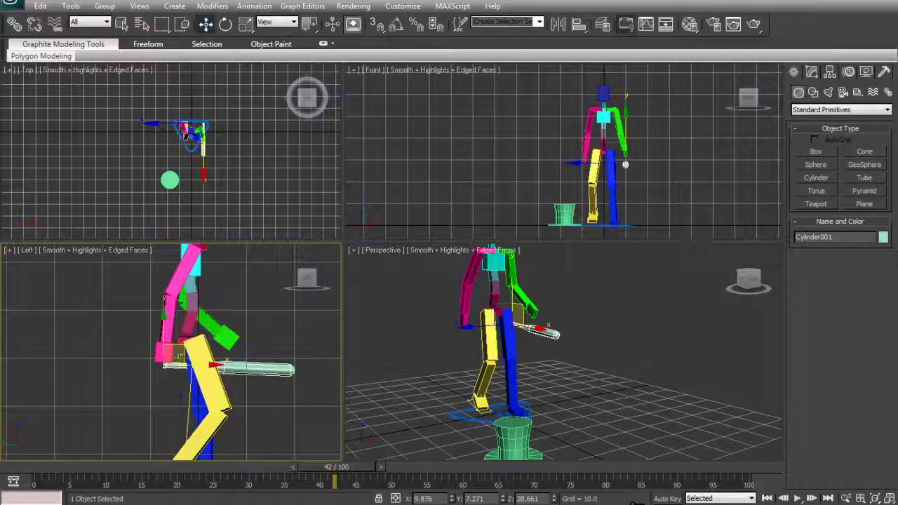
{"action": "scroll", "coordinate": [163, 335], "scroll_direction": "up", "scroll_amount": 4}
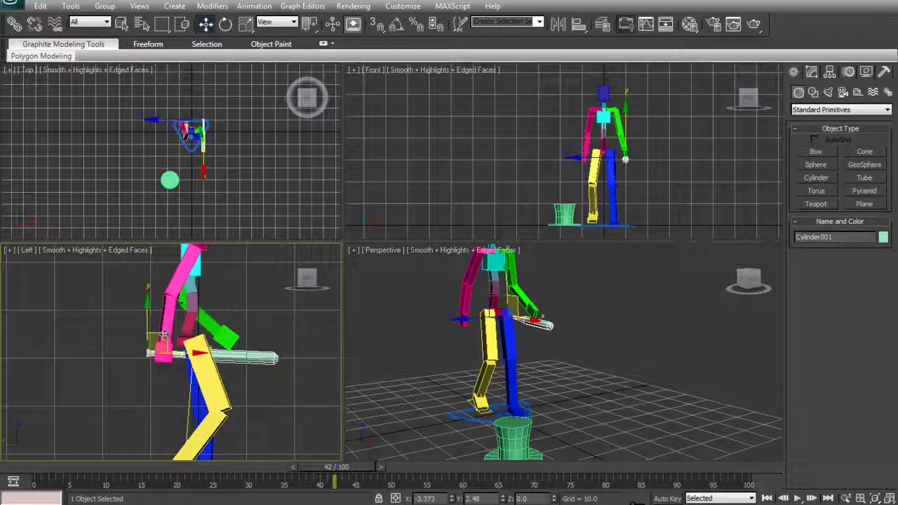
{"action": "left_click_drag", "start_coordinate": [163, 335], "coordinate": [164, 335]}
Step: Shift the bat across into the biped's right hand at about X -7.9 and lower it slightly to Z 30.93
{"action": "middle_click_drag", "start_coordinate": [482, 336], "coordinate": [466, 336], "text": "alt"}
{"action": "left_click_drag", "start_coordinate": [508, 316], "coordinate": [478, 324]}
{"action": "scroll", "coordinate": [464, 347], "scroll_direction": "up", "scroll_amount": 6}
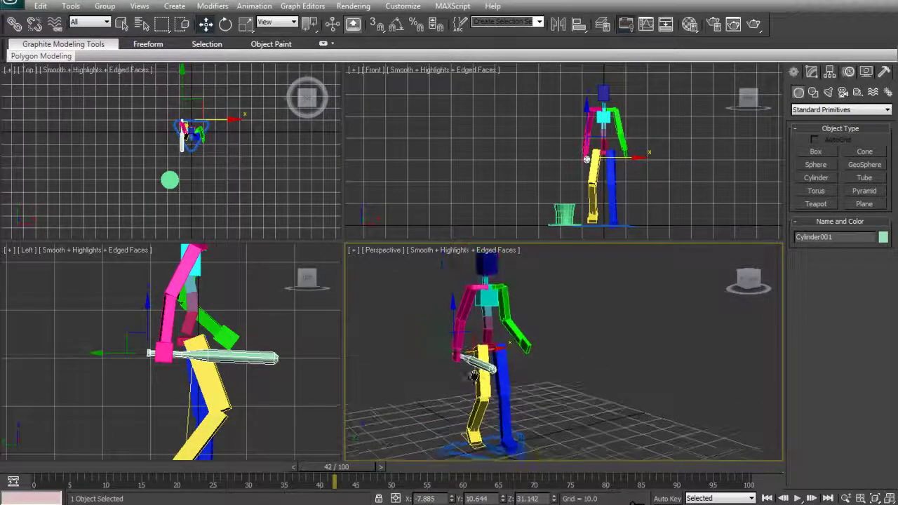
{"action": "middle_click_drag", "start_coordinate": [511, 381], "coordinate": [567, 367]}
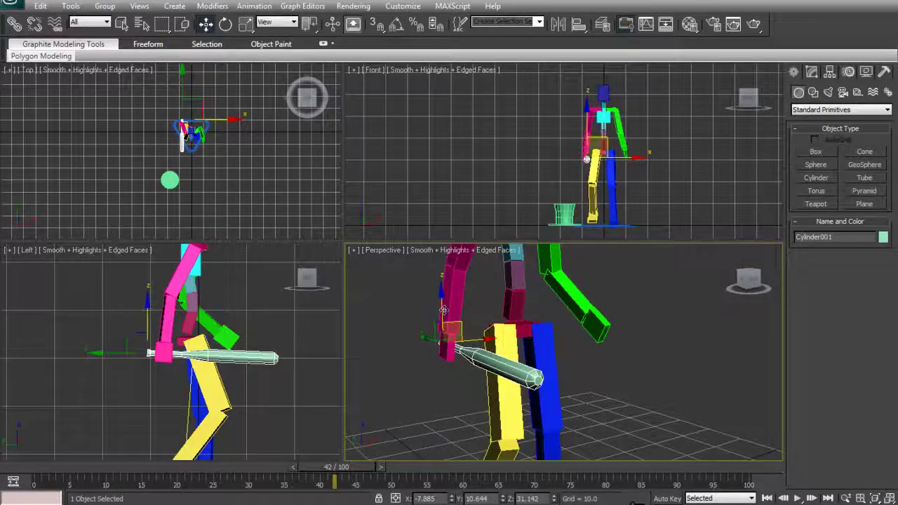
{"action": "left_click_drag", "start_coordinate": [443, 309], "coordinate": [444, 308]}
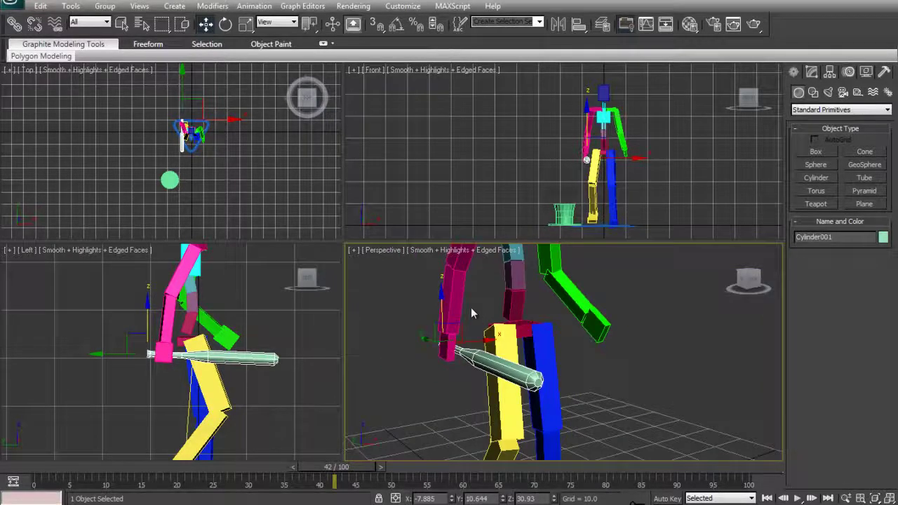
Step: Play the animation to check whether the bat follows the hand, stop it, and scrub to frame 17
{"action": "scroll", "coordinate": [471, 307], "scroll_direction": "down", "scroll_amount": 5}
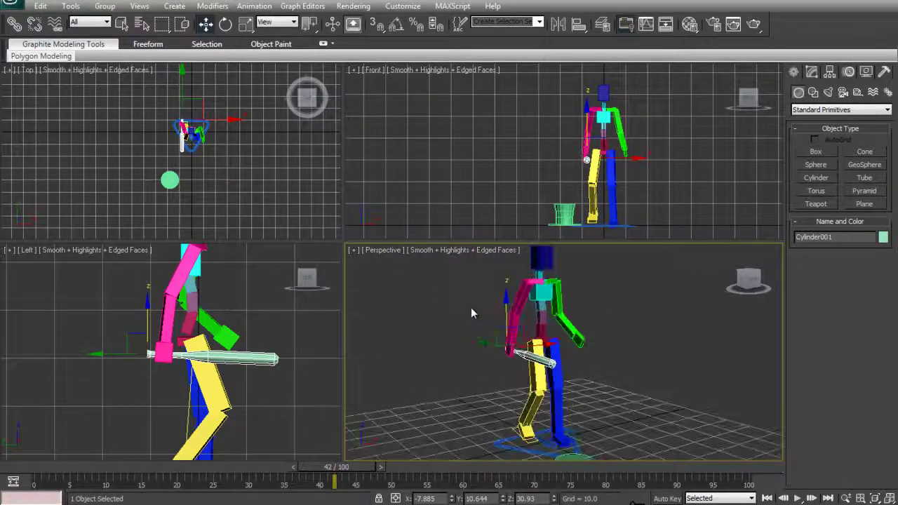
{"action": "scroll", "coordinate": [471, 307], "scroll_direction": "up", "scroll_amount": 4}
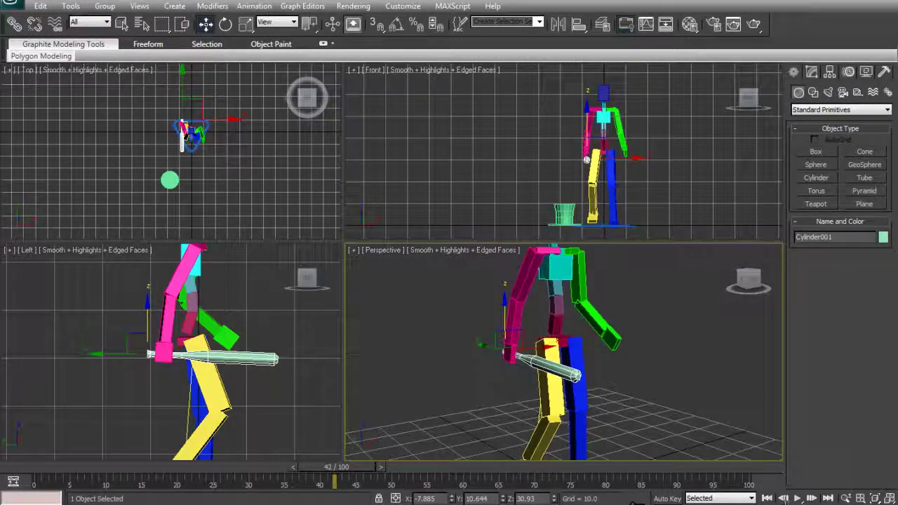
{"action": "left_click", "coordinate": [798, 498]}
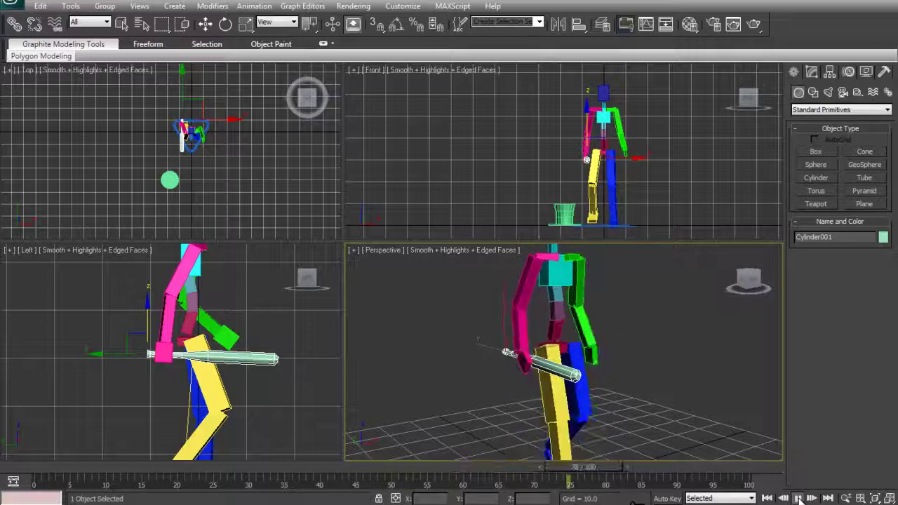
{"action": "left_click", "coordinate": [799, 498]}
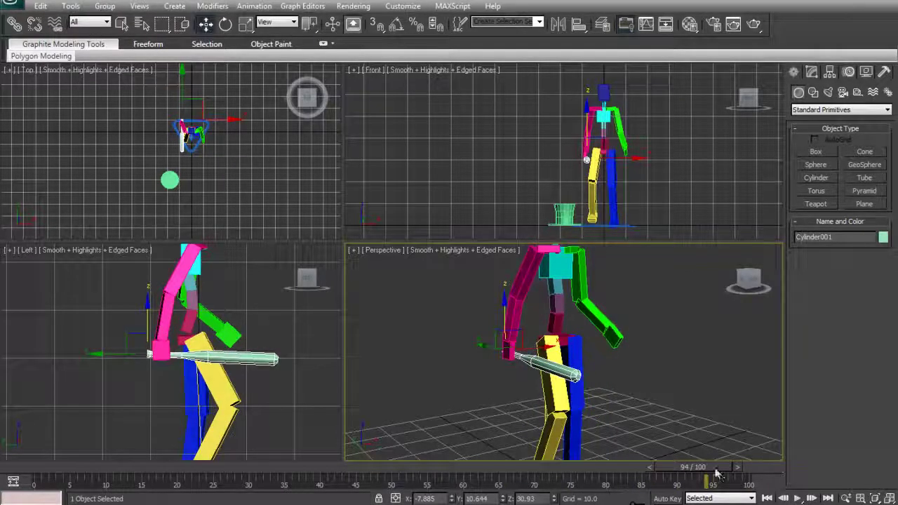
{"action": "left_click_drag", "start_coordinate": [717, 474], "coordinate": [31, 401]}
{"action": "left_click_drag", "start_coordinate": [78, 442], "coordinate": [190, 461]}
{"action": "key", "text": "w"}
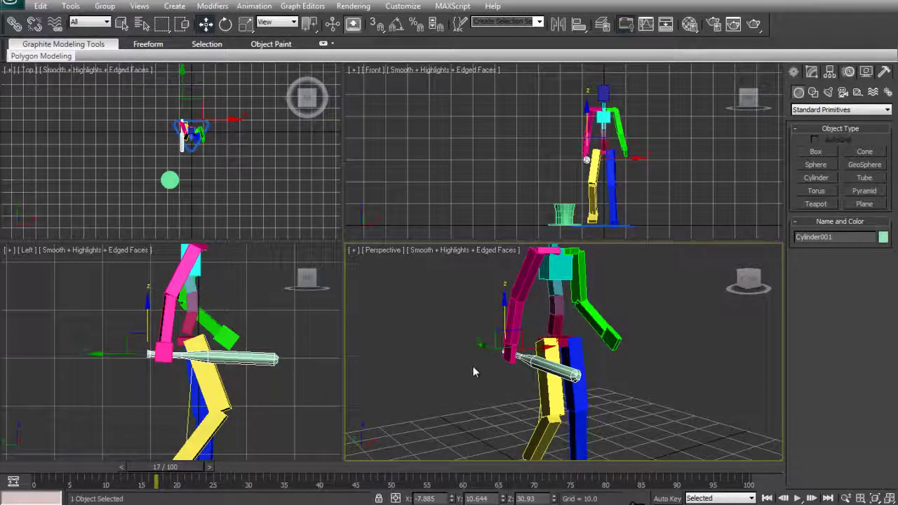
Step: Link the bat to the biped's right palm with Select and Link and play the animation to check the attachment
{"action": "left_click", "coordinate": [14, 25]}
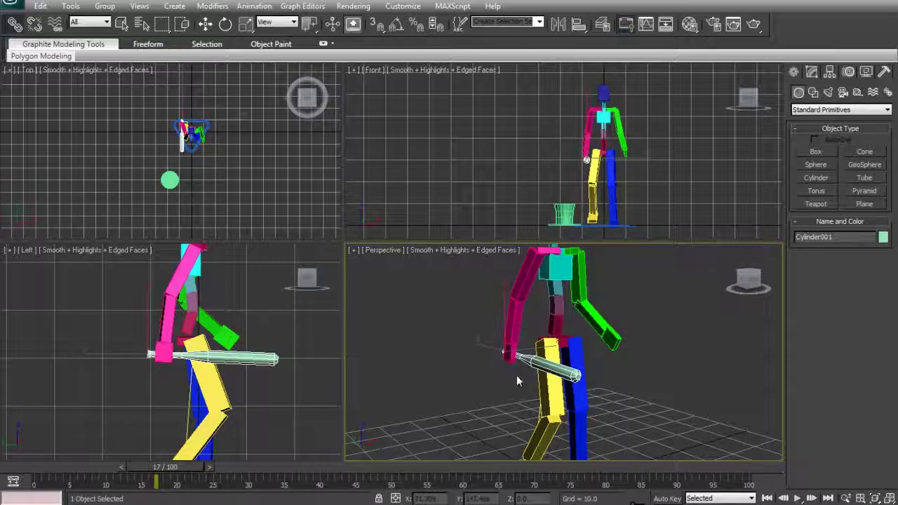
{"action": "left_click", "coordinate": [799, 499]}
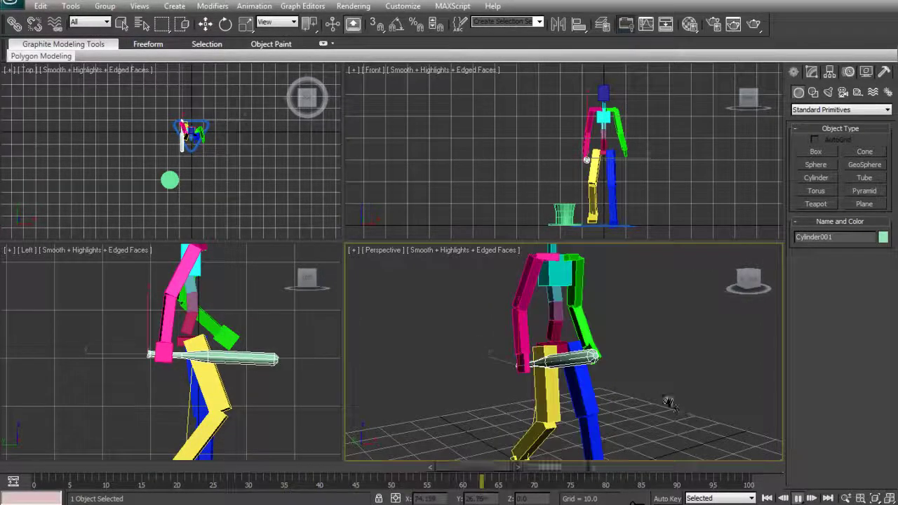
{"action": "middle_click_drag", "start_coordinate": [670, 401], "coordinate": [724, 413]}
{"action": "scroll", "coordinate": [723, 413], "scroll_direction": "down", "scroll_amount": 3}
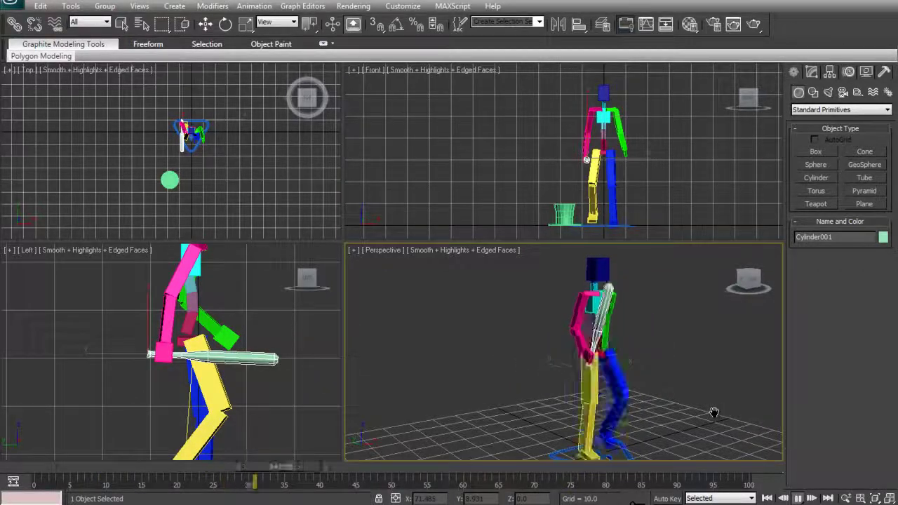
{"action": "left_click", "coordinate": [800, 498]}
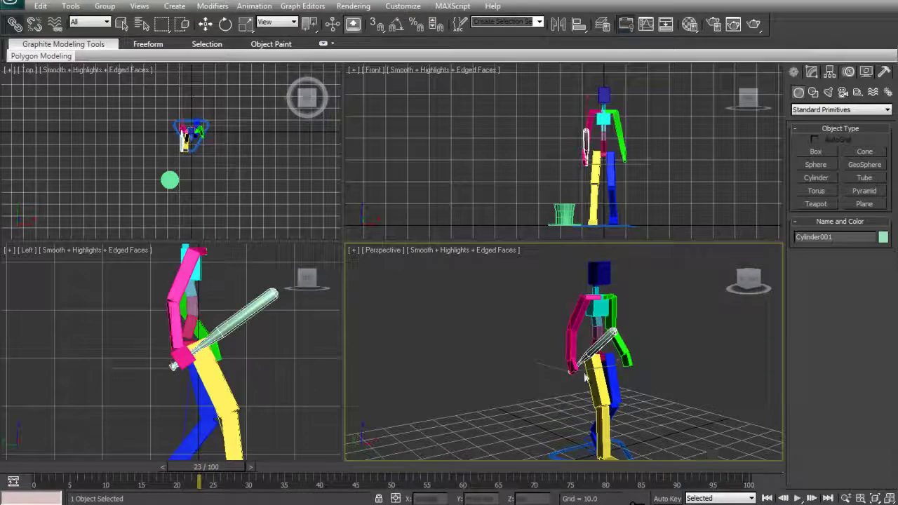
Step: Try to rotate the biped's right palm together with the linked bat
{"action": "scroll", "coordinate": [567, 374], "scroll_direction": "up", "scroll_amount": 3}
{"action": "left_click", "coordinate": [225, 24]}
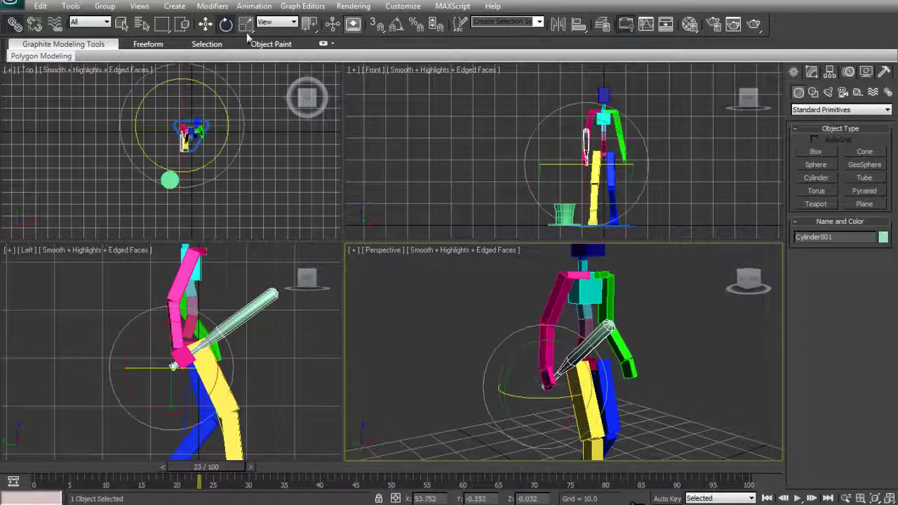
{"action": "left_click", "coordinate": [549, 379]}
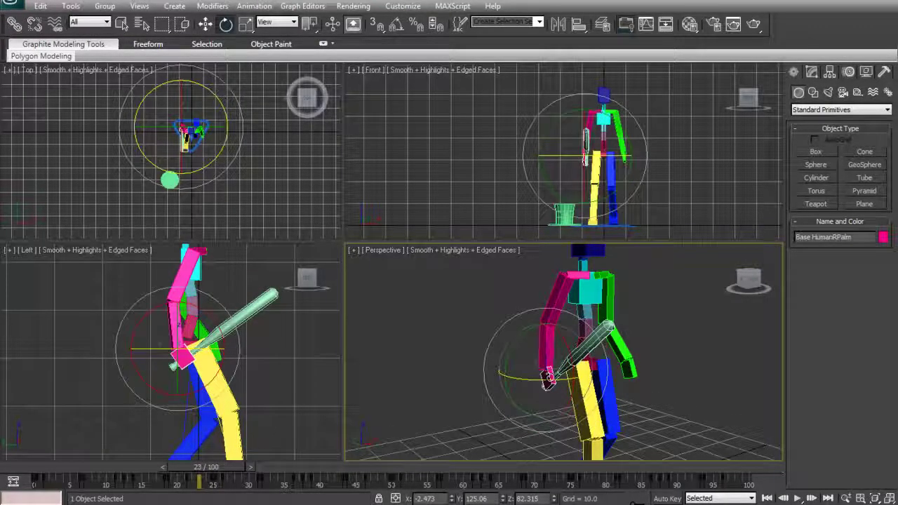
{"action": "left_click_drag", "start_coordinate": [553, 359], "coordinate": [512, 360]}
Step: Select the top hat on the floor and change its object color to black
{"action": "scroll", "coordinate": [512, 360], "scroll_direction": "down", "scroll_amount": 5}
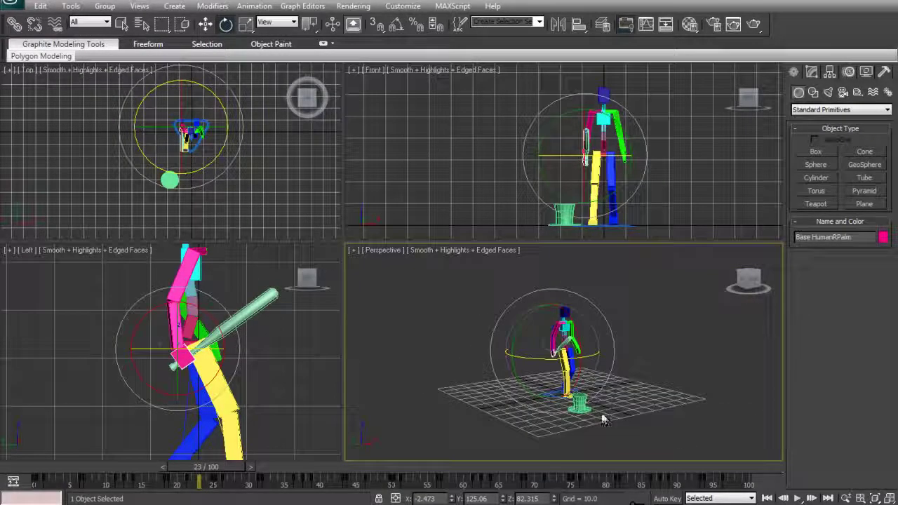
{"action": "left_click", "coordinate": [582, 405]}
{"action": "scroll", "coordinate": [582, 409], "scroll_direction": "up", "scroll_amount": 5}
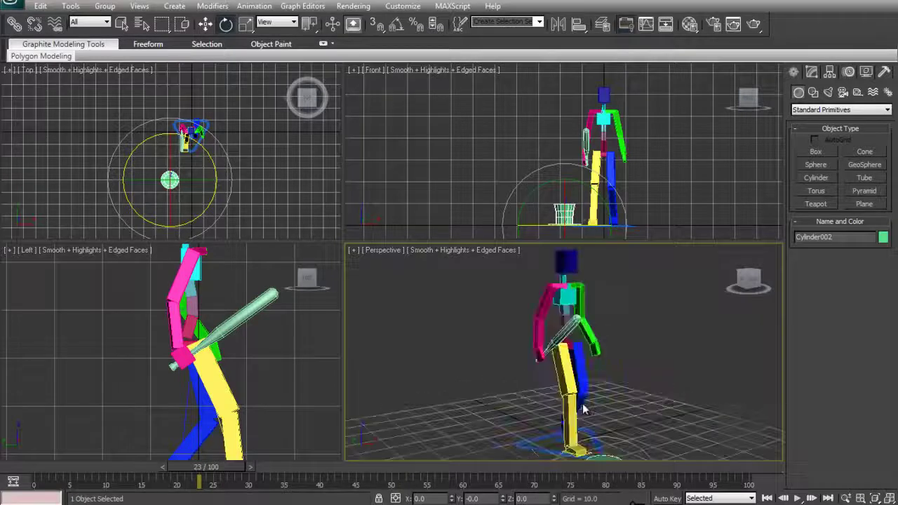
{"action": "key", "text": "z"}
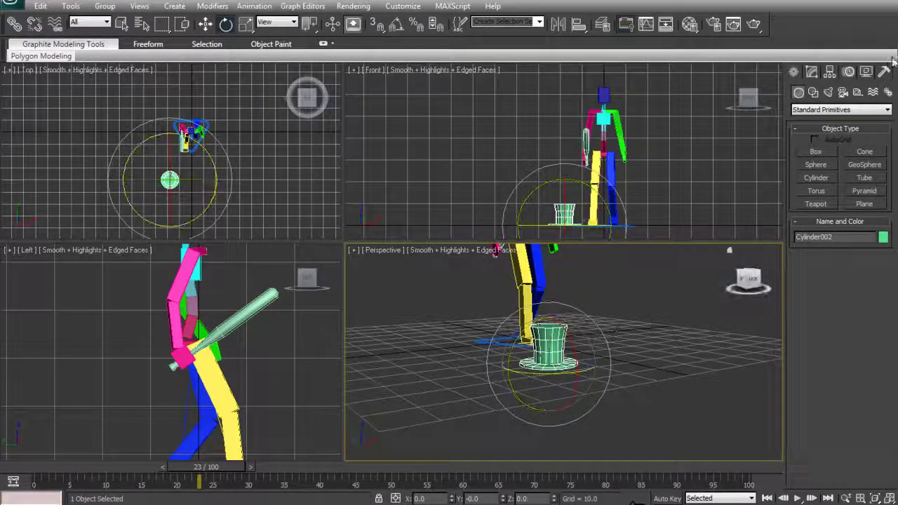
{"action": "left_click", "coordinate": [812, 72]}
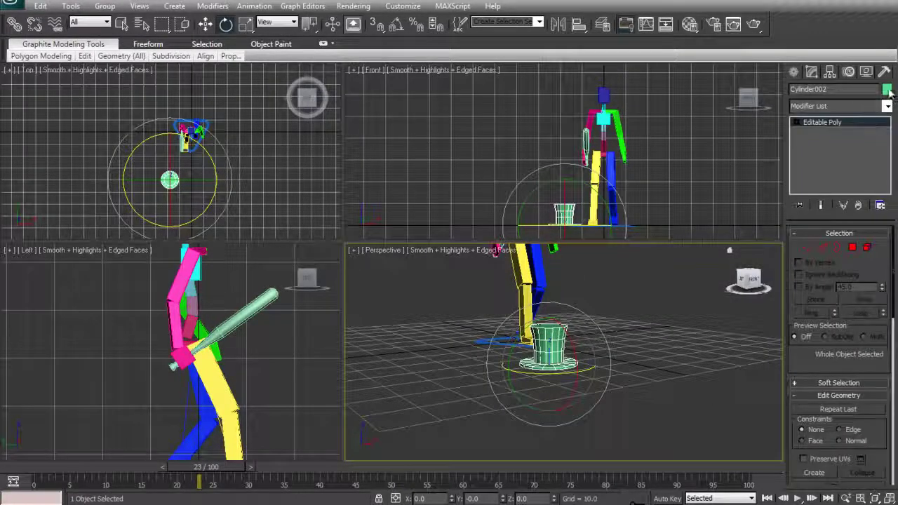
{"action": "left_click", "coordinate": [887, 89]}
{"action": "left_click", "coordinate": [544, 286]}
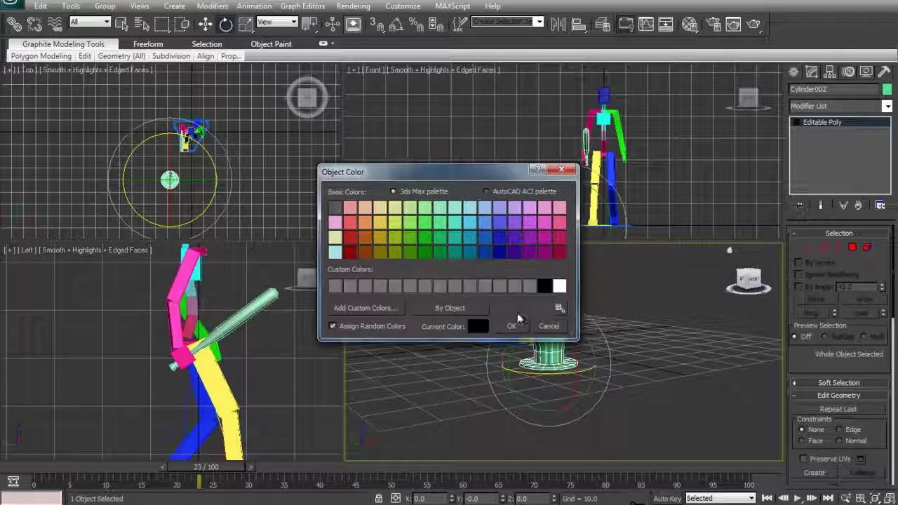
{"action": "left_click", "coordinate": [511, 326]}
Step: Move the top hat from the floor up to head height and centre it over the biped's head in the Left and Front views
{"action": "middle_click_drag", "start_coordinate": [484, 337], "coordinate": [539, 365]}
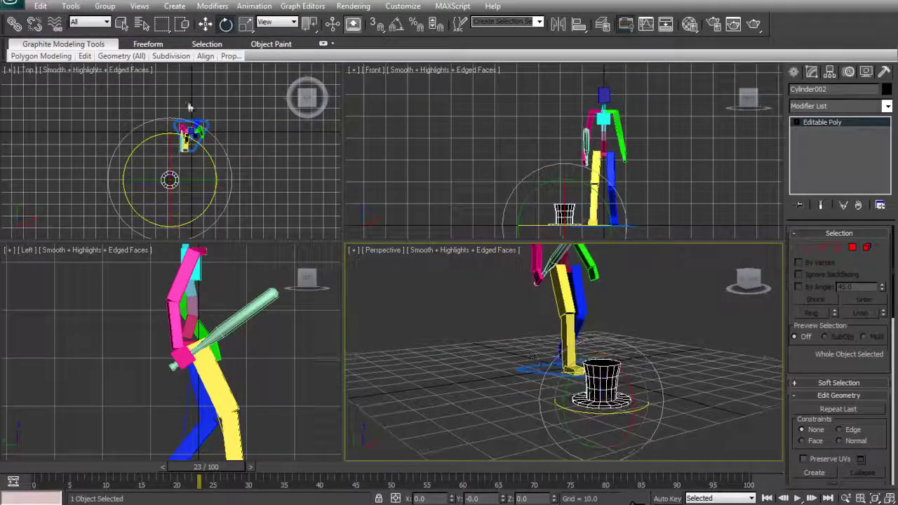
{"action": "scroll", "coordinate": [283, 413], "scroll_direction": "down", "scroll_amount": 5}
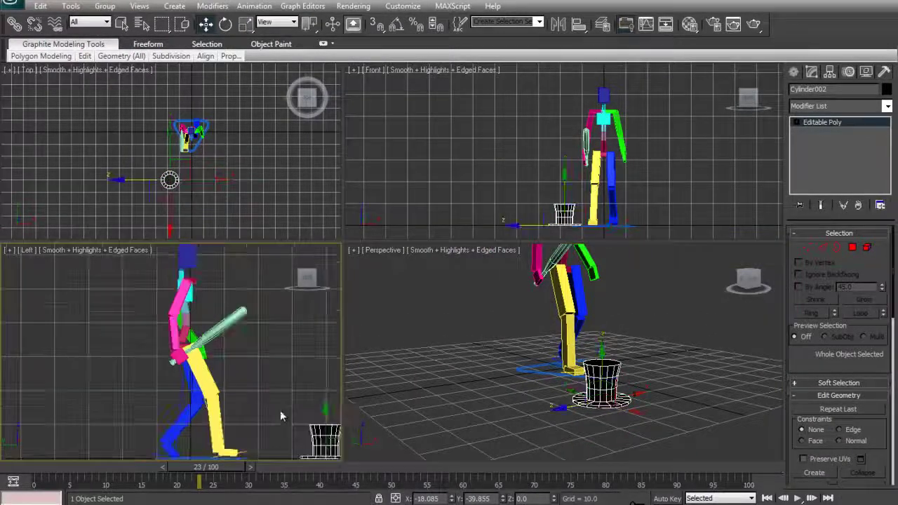
{"action": "left_click_drag", "start_coordinate": [271, 384], "coordinate": [199, 280]}
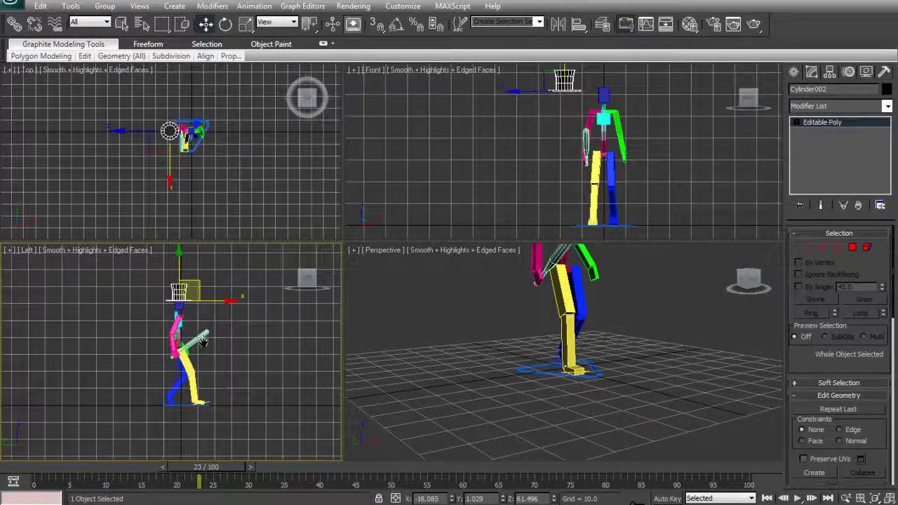
{"action": "middle_click_drag", "start_coordinate": [203, 342], "coordinate": [239, 416]}
{"action": "scroll", "coordinate": [247, 380], "scroll_direction": "up", "scroll_amount": 4}
{"action": "middle_click_drag", "start_coordinate": [595, 313], "coordinate": [609, 355]}
{"action": "middle_click_drag", "start_coordinate": [610, 102], "coordinate": [612, 125]}
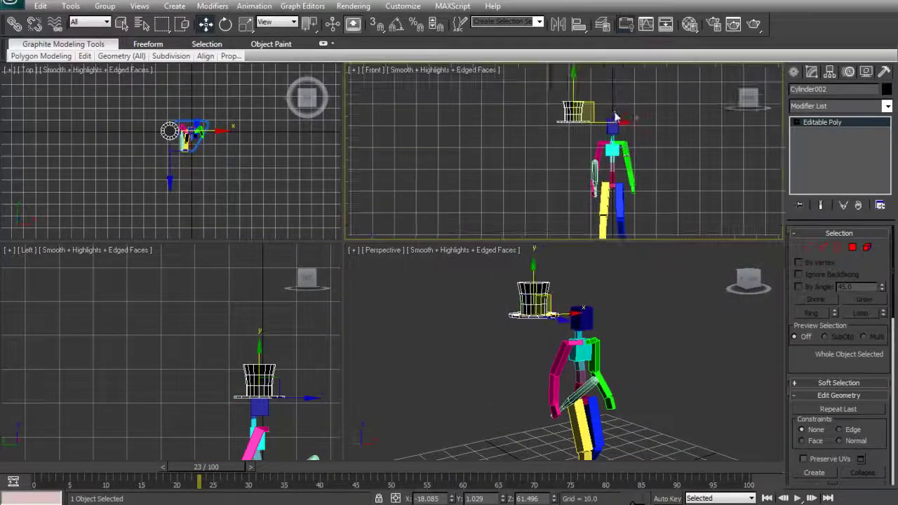
{"action": "left_click_drag", "start_coordinate": [610, 126], "coordinate": [650, 132]}
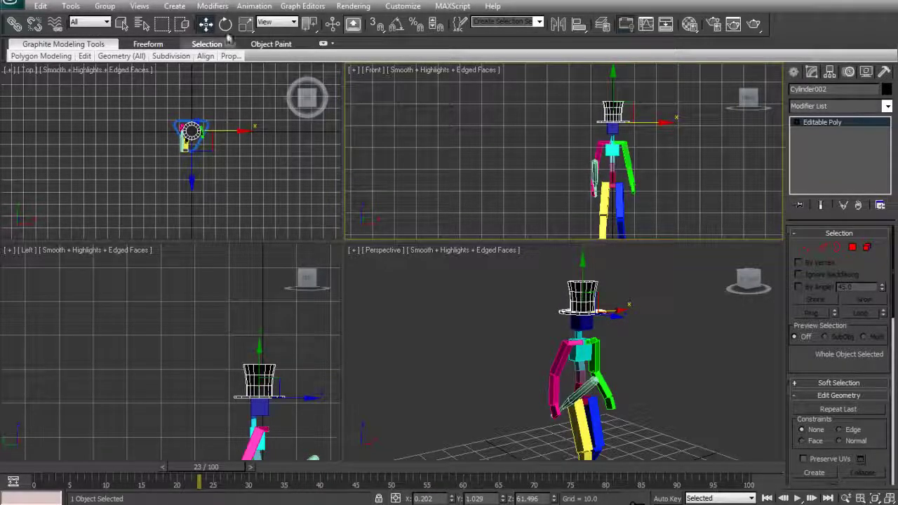
Step: Scale the top hat down slightly and tilt it backward about 10 degrees around its X axis
{"action": "left_click", "coordinate": [246, 24]}
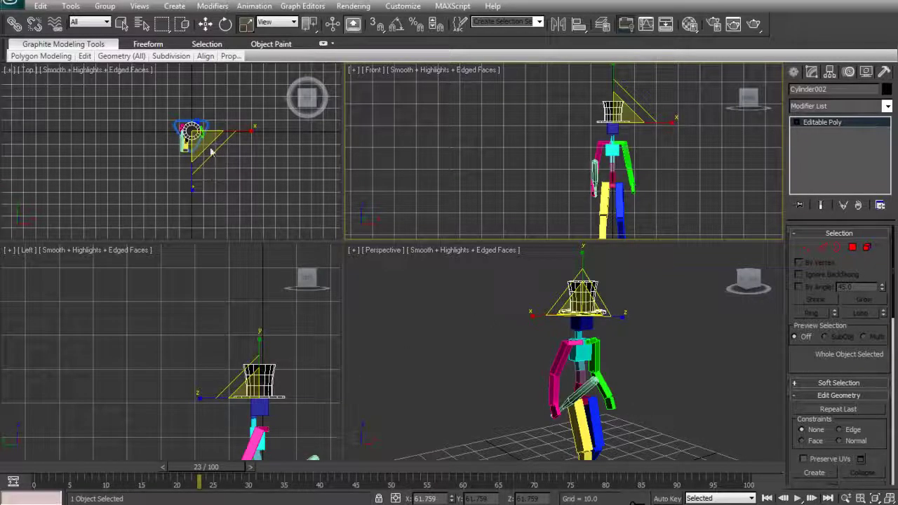
{"action": "middle_click_drag", "start_coordinate": [213, 146], "coordinate": [221, 151]}
{"action": "left_click_drag", "start_coordinate": [226, 121], "coordinate": [228, 140]}
{"action": "left_click", "coordinate": [225, 24]}
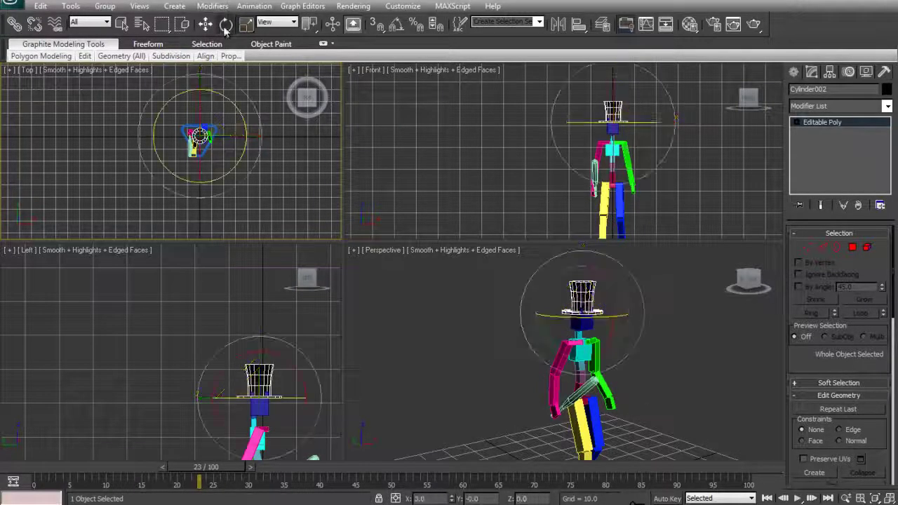
{"action": "right_click", "coordinate": [610, 301]}
{"action": "left_click_drag", "start_coordinate": [611, 299], "coordinate": [610, 287]}
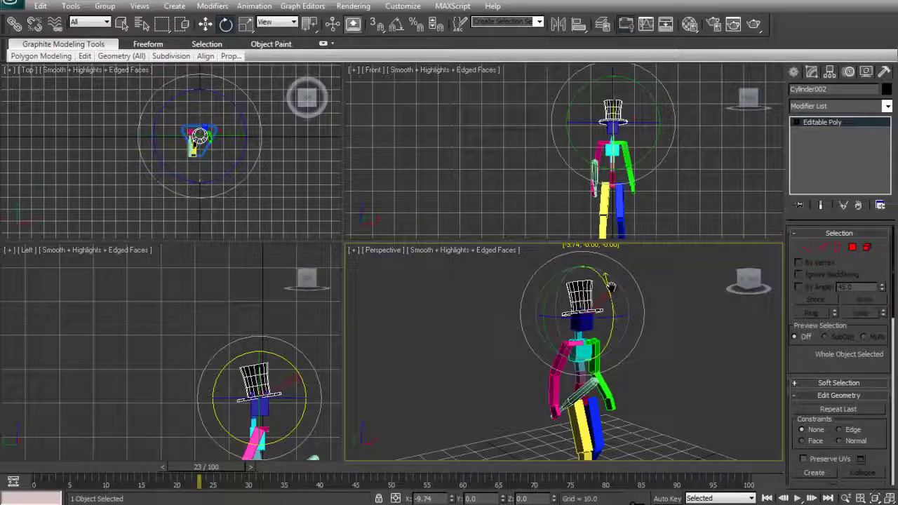
Step: Adjust the top hat's height so the brim rests on top of the head, at about Z 62.9
{"action": "key", "text": "w"}
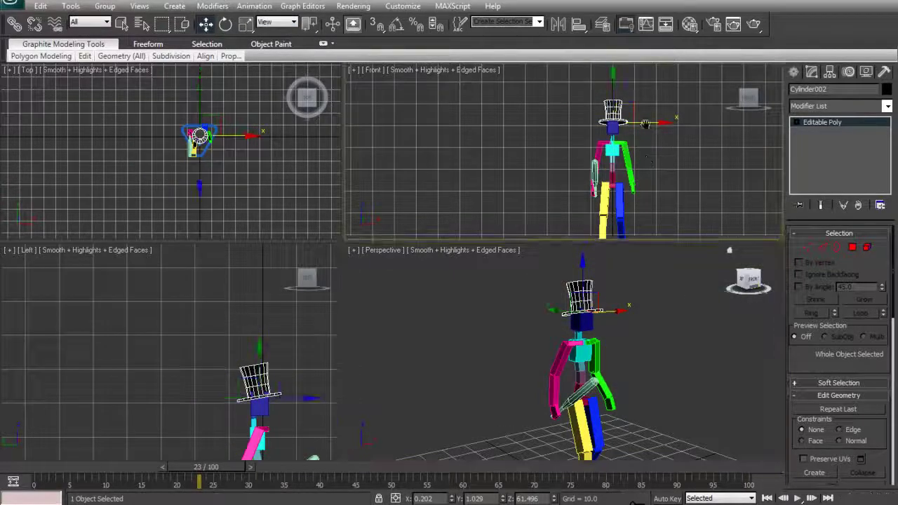
{"action": "left_click", "coordinate": [613, 89]}
{"action": "left_click_drag", "start_coordinate": [600, 80], "coordinate": [610, 80]}
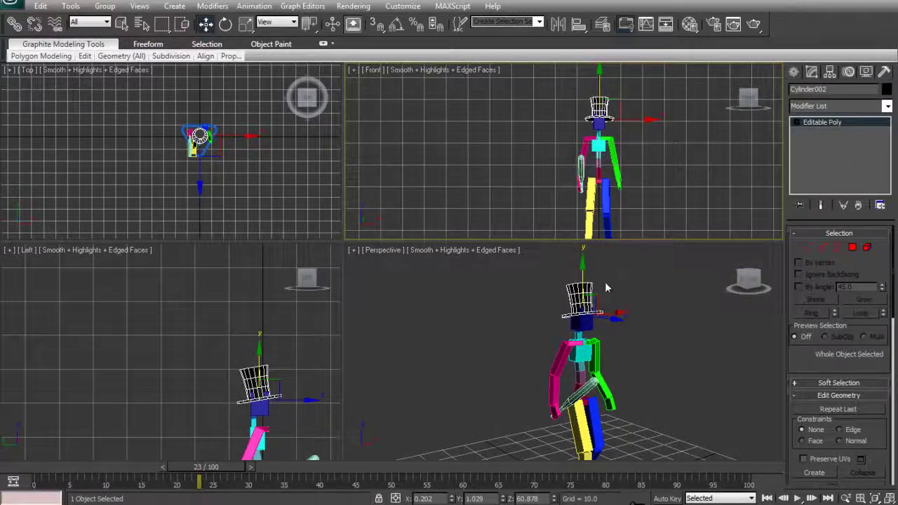
{"action": "scroll", "coordinate": [607, 288], "scroll_direction": "up", "scroll_amount": 10}
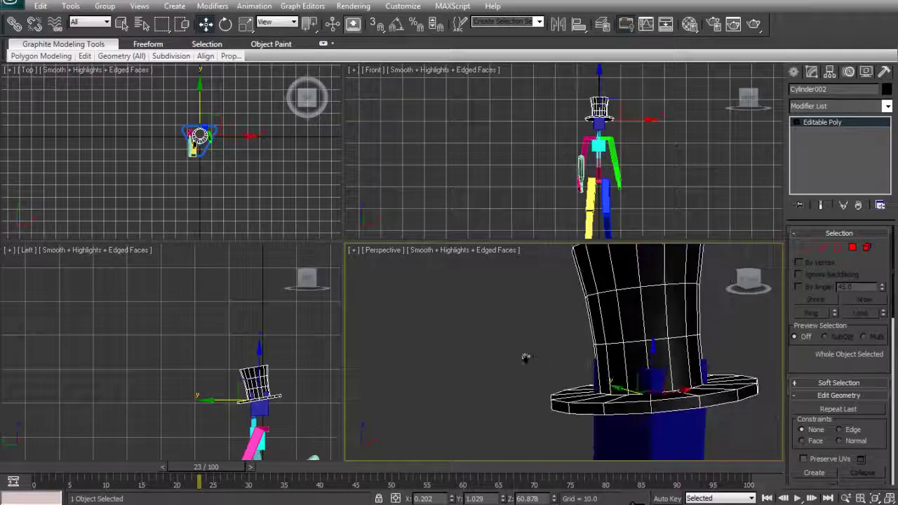
{"action": "middle_click_drag", "start_coordinate": [526, 357], "coordinate": [449, 332]}
{"action": "left_click_drag", "start_coordinate": [568, 323], "coordinate": [573, 301]}
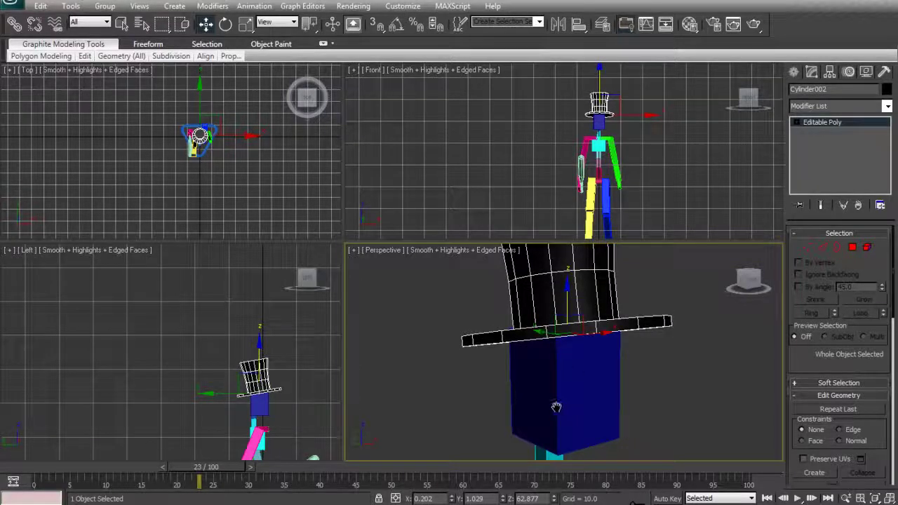
Step: Link the top hat to the biped's head with Select and Link
{"action": "scroll", "coordinate": [555, 407], "scroll_direction": "down", "scroll_amount": 8}
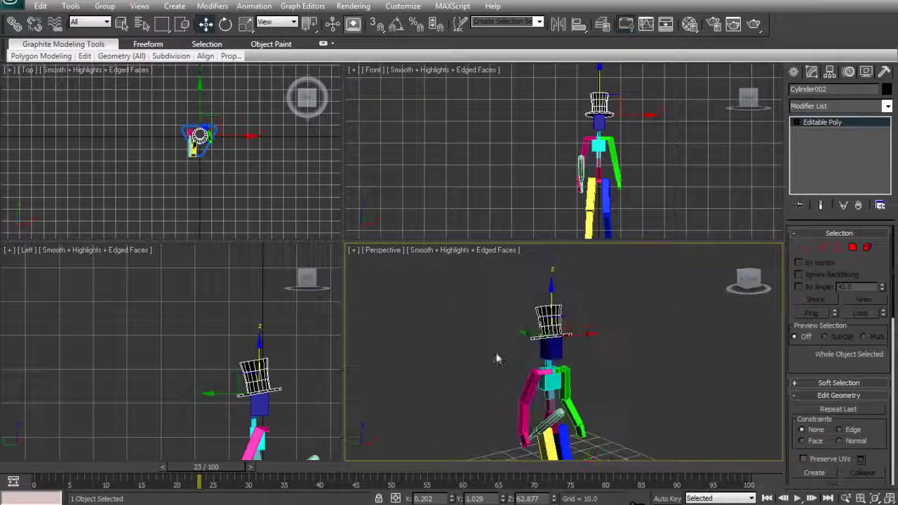
{"action": "middle_click_drag", "start_coordinate": [496, 359], "coordinate": [473, 324]}
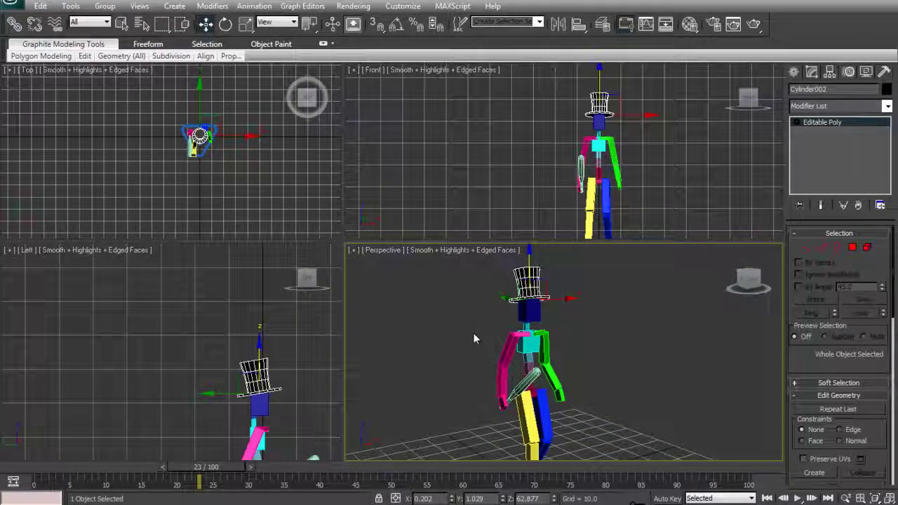
{"action": "left_click", "coordinate": [15, 25]}
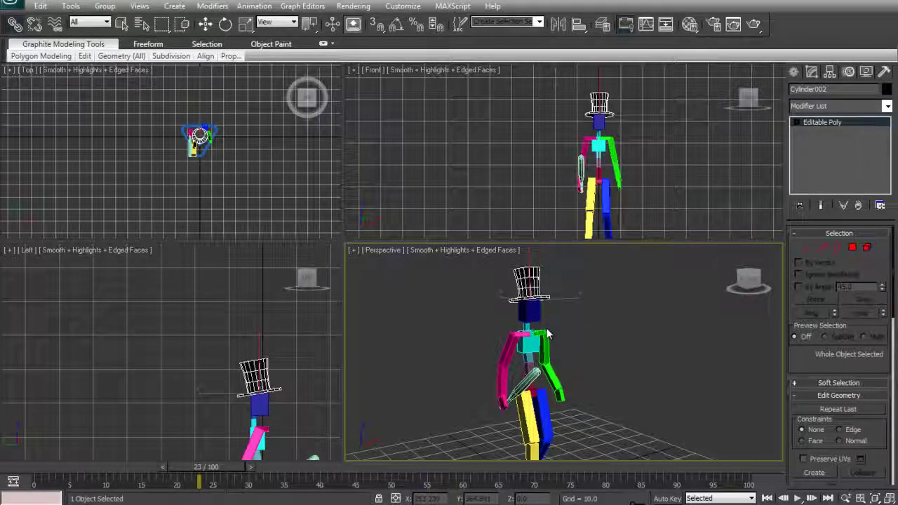
Step: Play the animation with edged faces turned off in the Perspective view to check that the hat follows the head
{"action": "left_click", "coordinate": [797, 498]}
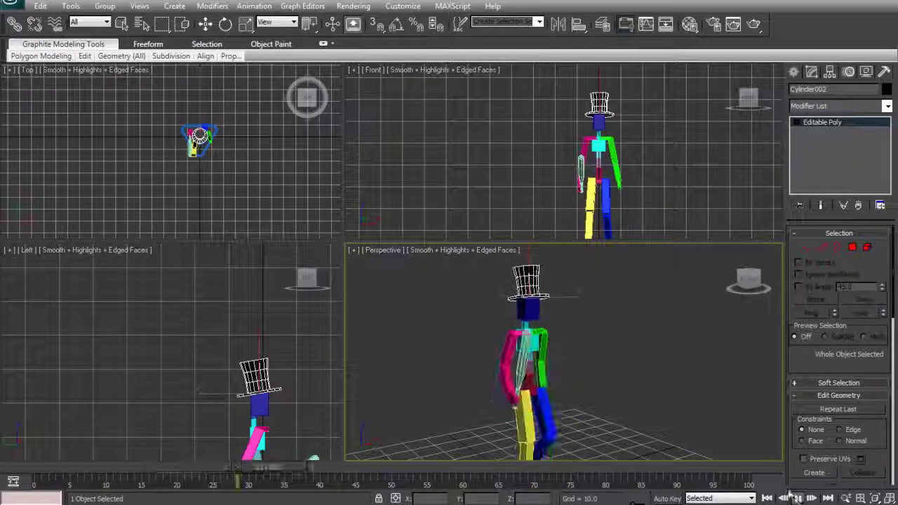
{"action": "key", "text": "F4"}
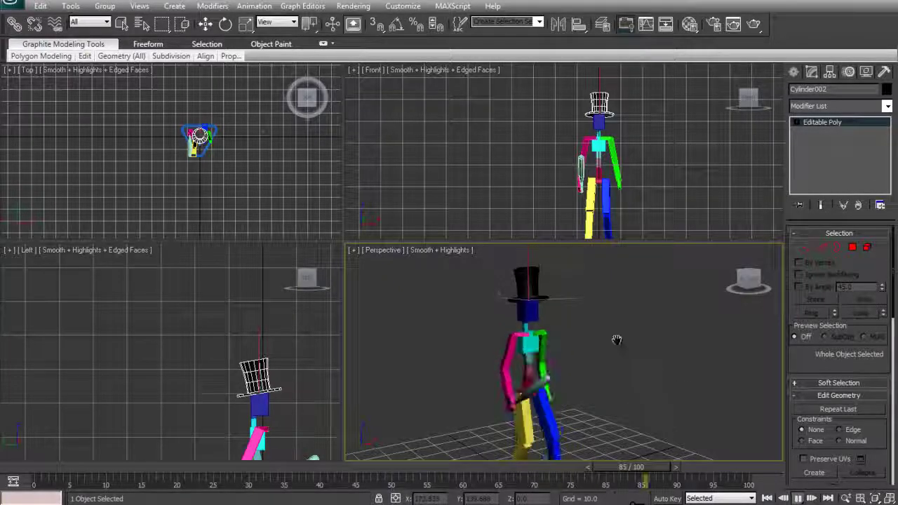
{"action": "middle_click_drag", "start_coordinate": [617, 340], "coordinate": [631, 363]}
{"action": "scroll", "coordinate": [633, 363], "scroll_direction": "down", "scroll_amount": 3}
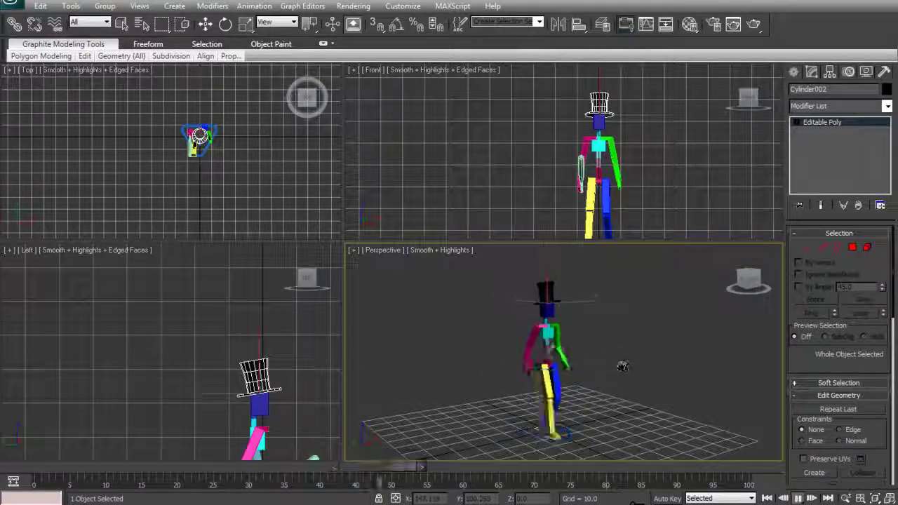